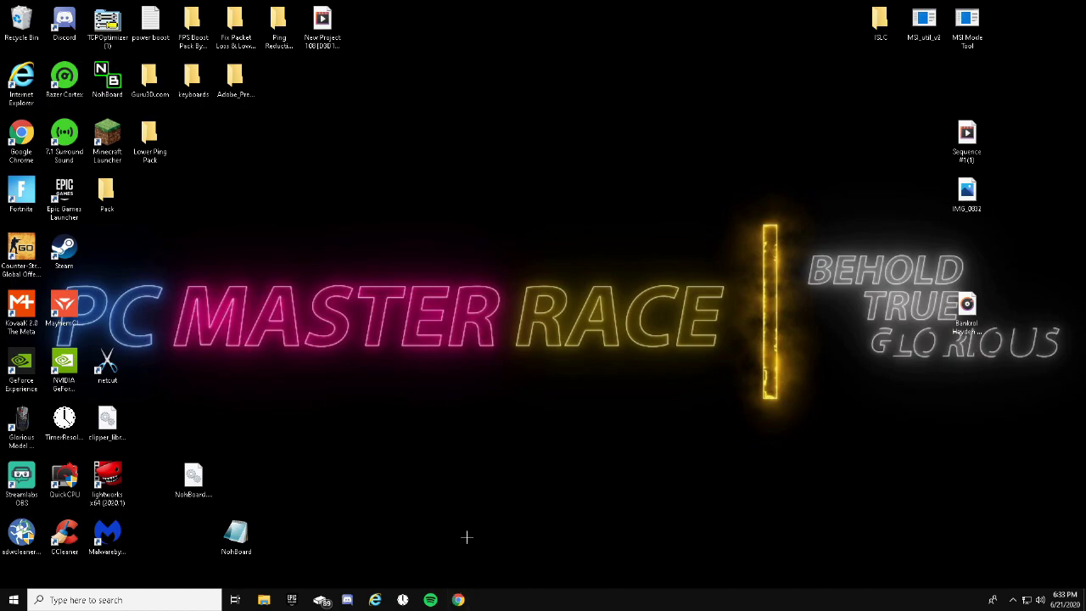
Step: Launch Google Chrome and open the advanced System section of its settings
{"action": "left_click", "coordinate": [458, 599]}
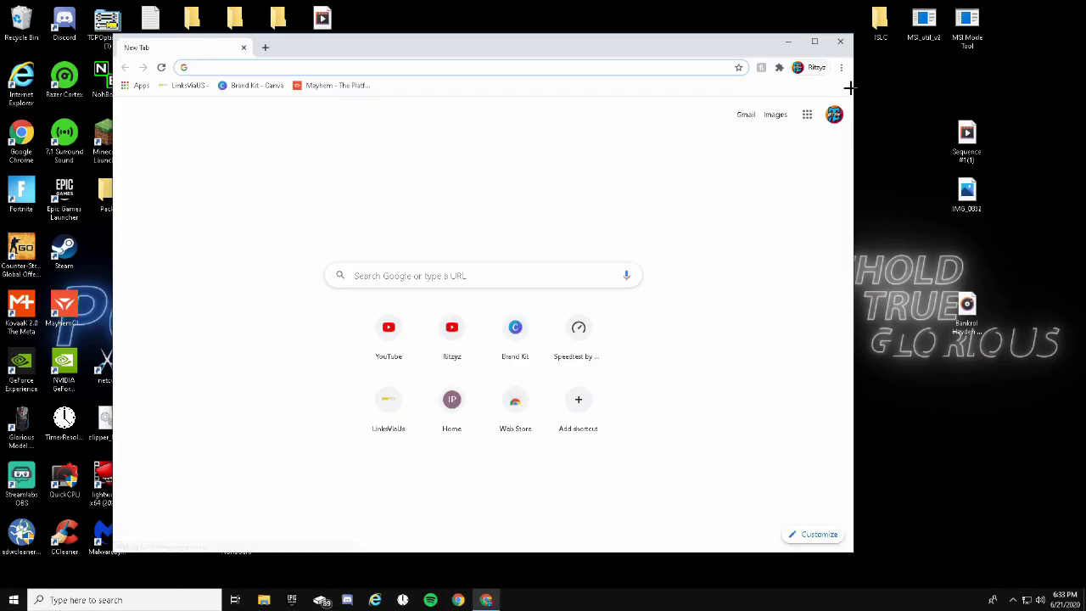
{"action": "left_click", "coordinate": [841, 67]}
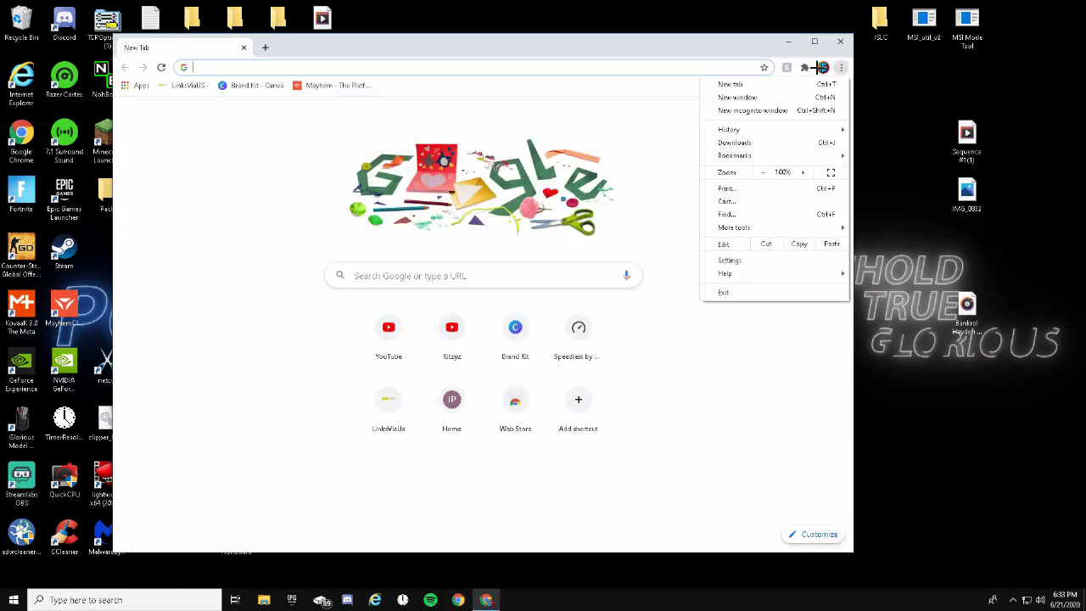
{"action": "left_click", "coordinate": [729, 260]}
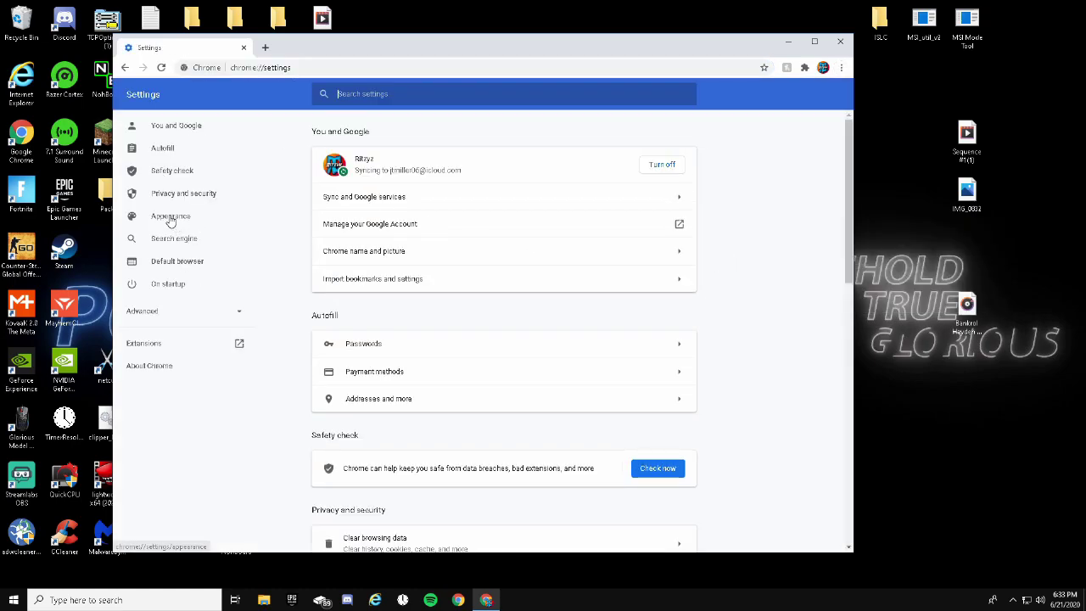
{"action": "left_click", "coordinate": [238, 313]}
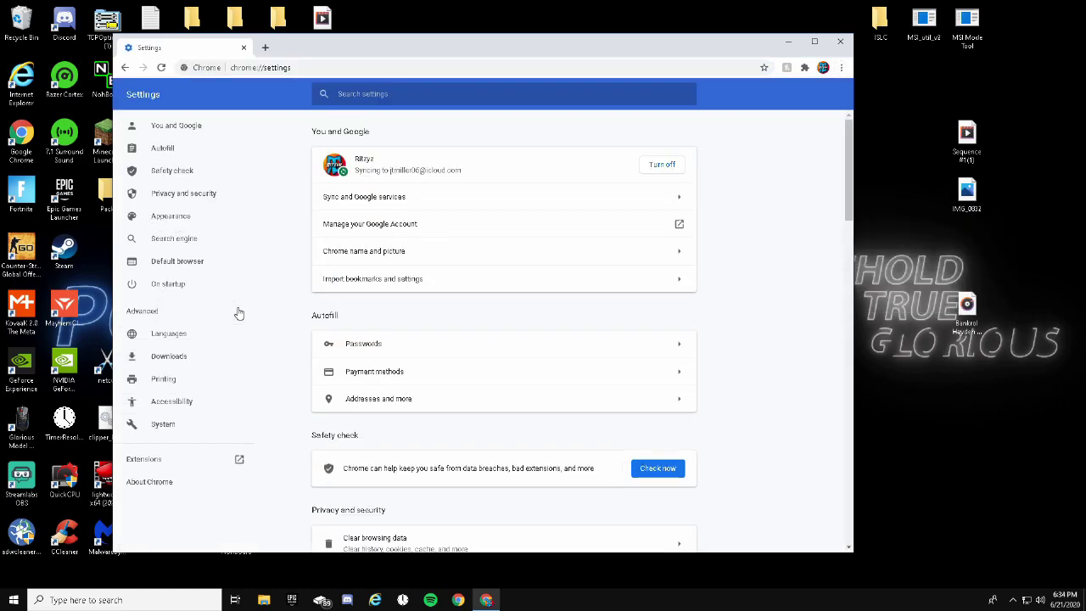
{"action": "left_click", "coordinate": [164, 426]}
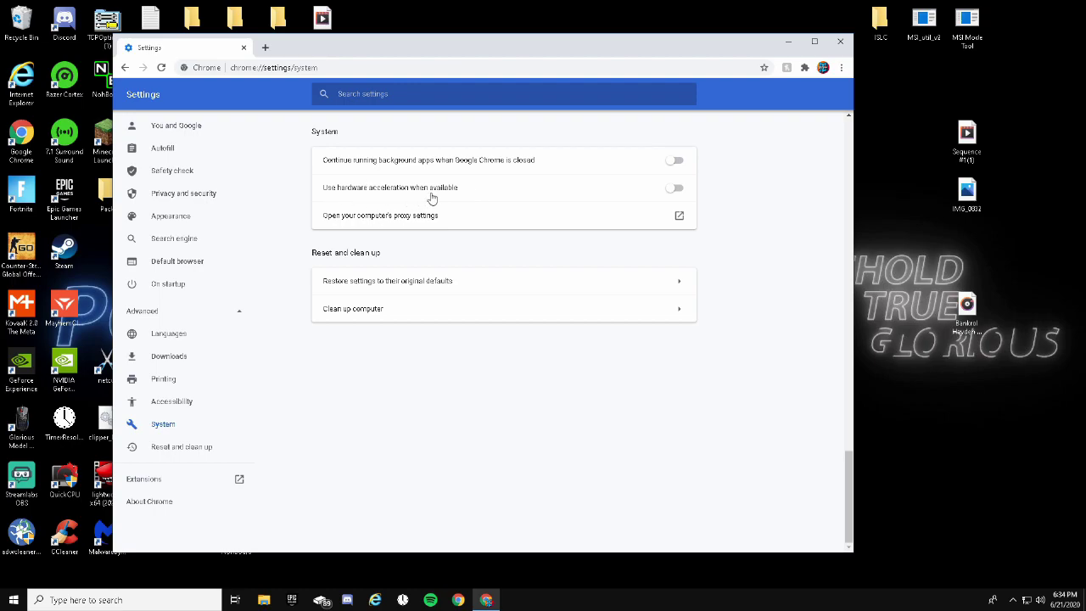
Step: Make sure Chrome's hardware acceleration is switched off, leave the settings and close the browser
{"action": "left_click", "coordinate": [676, 190]}
{"action": "left_click", "coordinate": [676, 186]}
{"action": "left_click", "coordinate": [125, 67]}
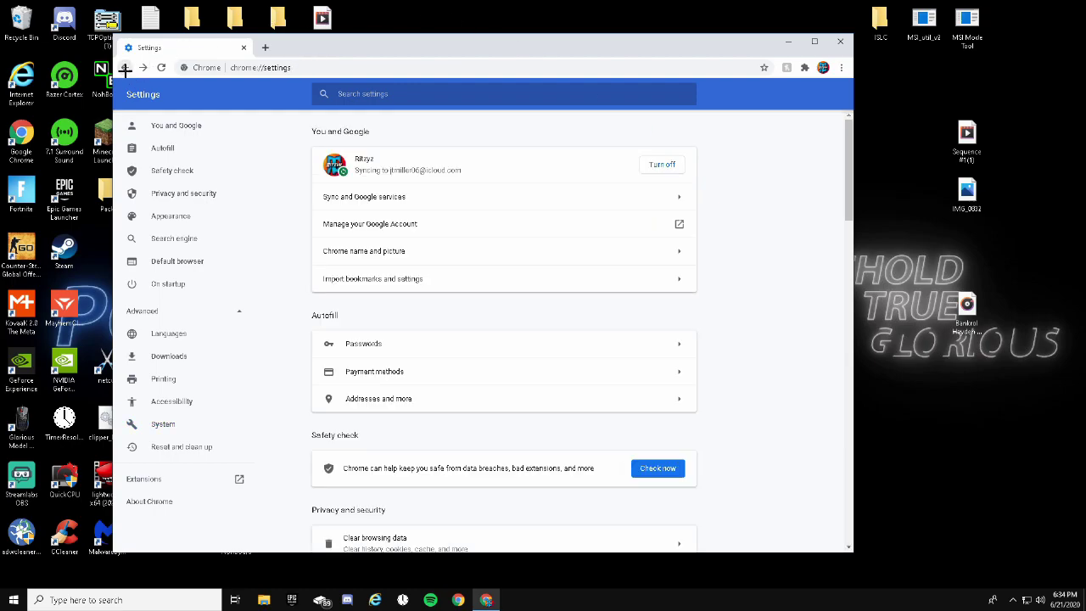
{"action": "left_click", "coordinate": [124, 67]}
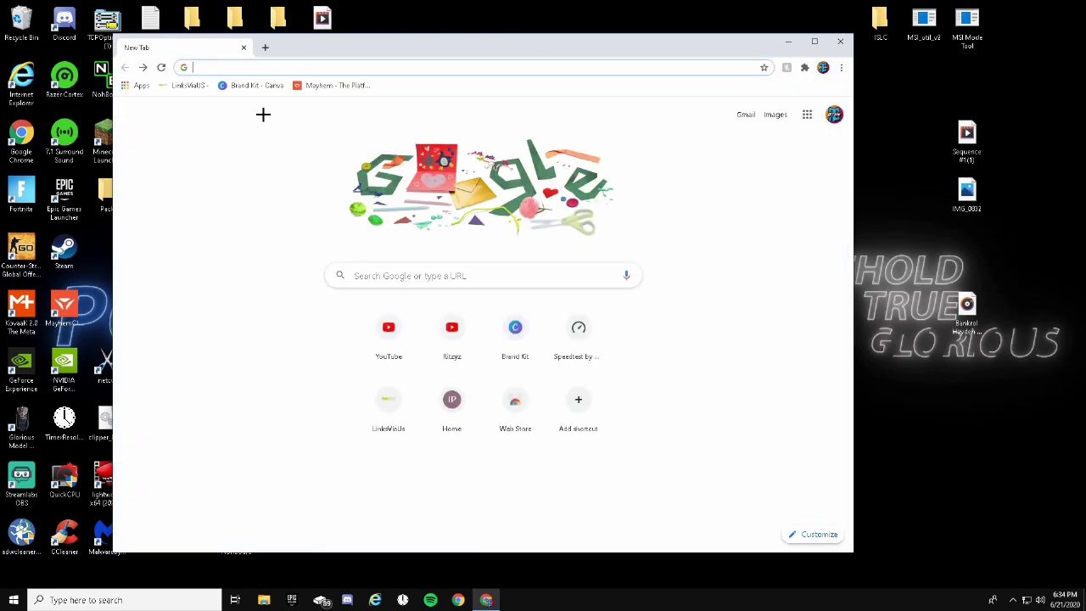
{"action": "left_click", "coordinate": [840, 41]}
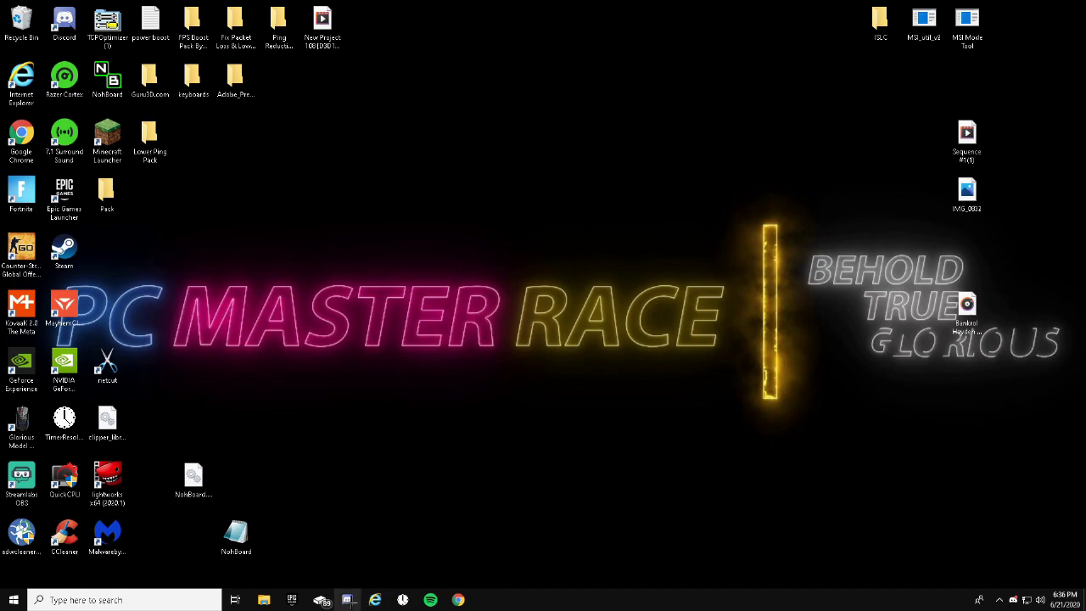
Step: Switch to Discord, turn off Hardware Acceleration in the Appearance settings and accept the relaunch
{"action": "left_click", "coordinate": [348, 598]}
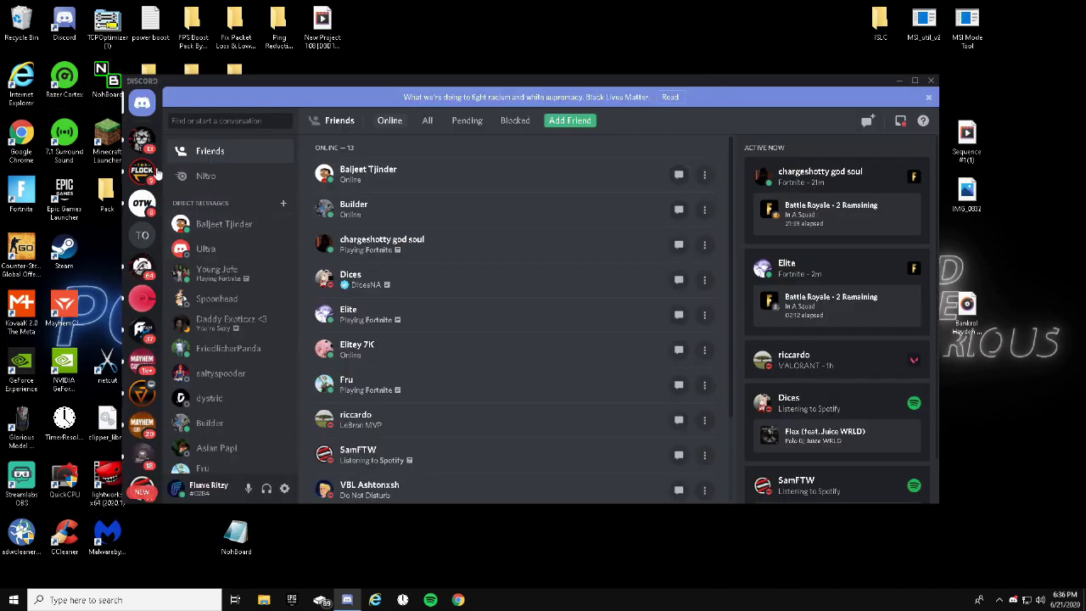
{"action": "left_click", "coordinate": [282, 489]}
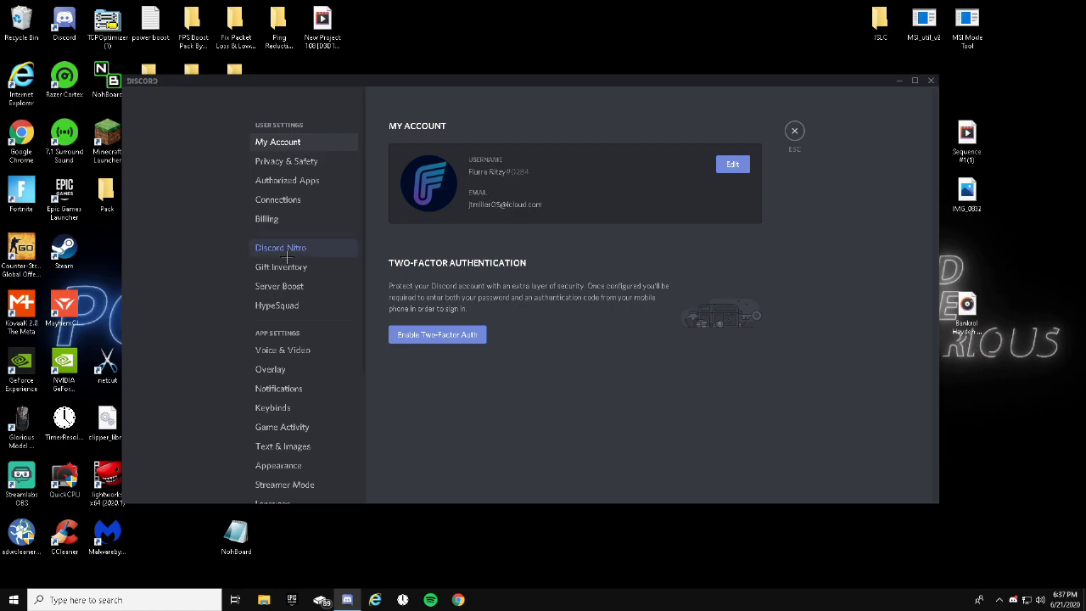
{"action": "scroll", "coordinate": [285, 376], "scroll_direction": "down", "scroll_amount": 3}
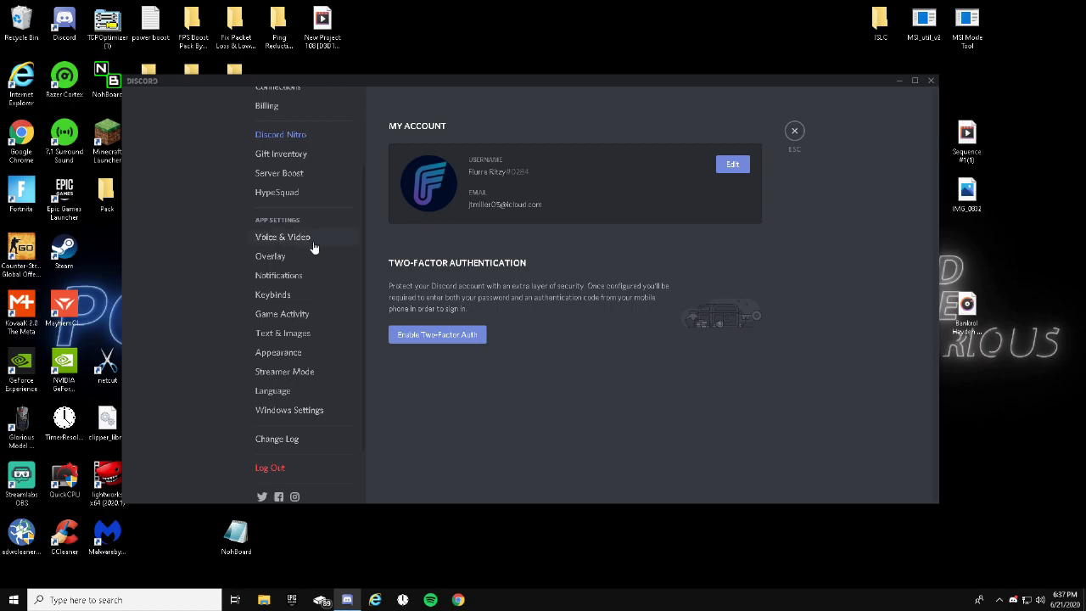
{"action": "left_click", "coordinate": [279, 352]}
{"action": "scroll", "coordinate": [658, 300], "scroll_direction": "down", "scroll_amount": 3}
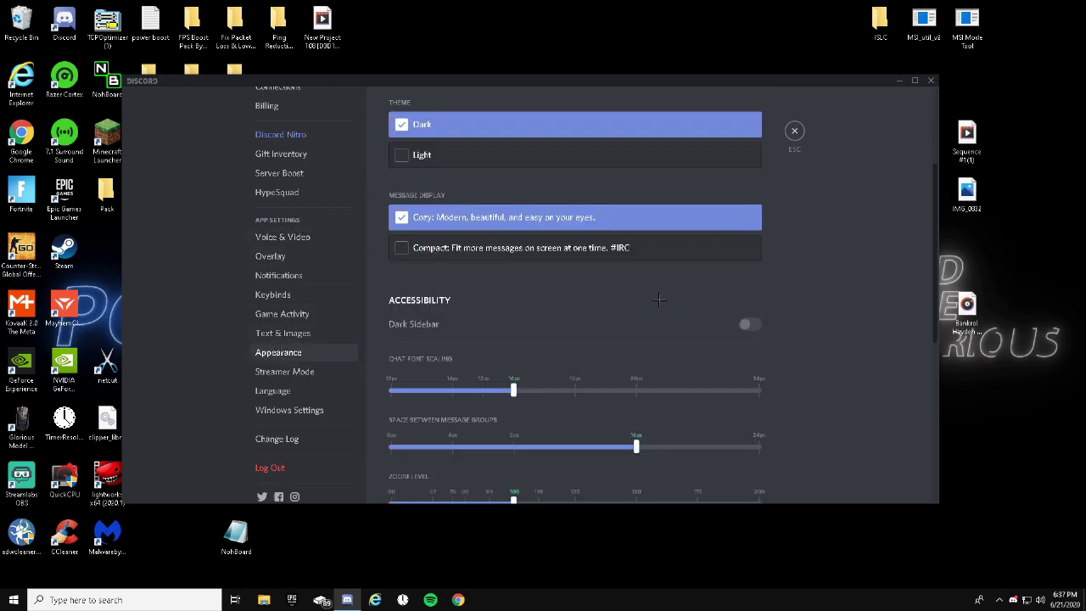
{"action": "scroll", "coordinate": [658, 300], "scroll_direction": "down", "scroll_amount": 5}
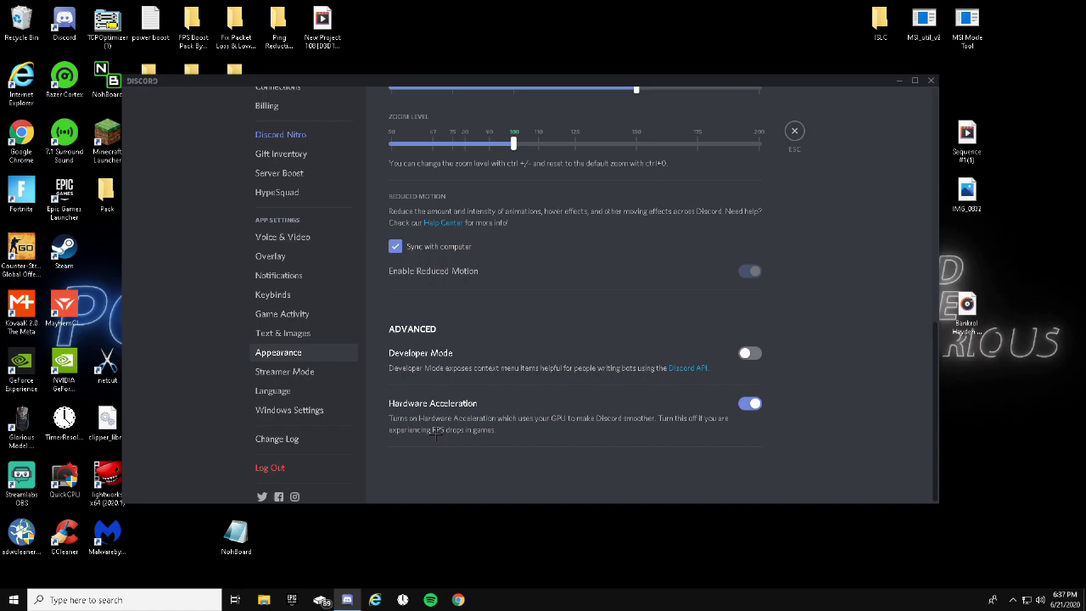
{"action": "left_click", "coordinate": [750, 404]}
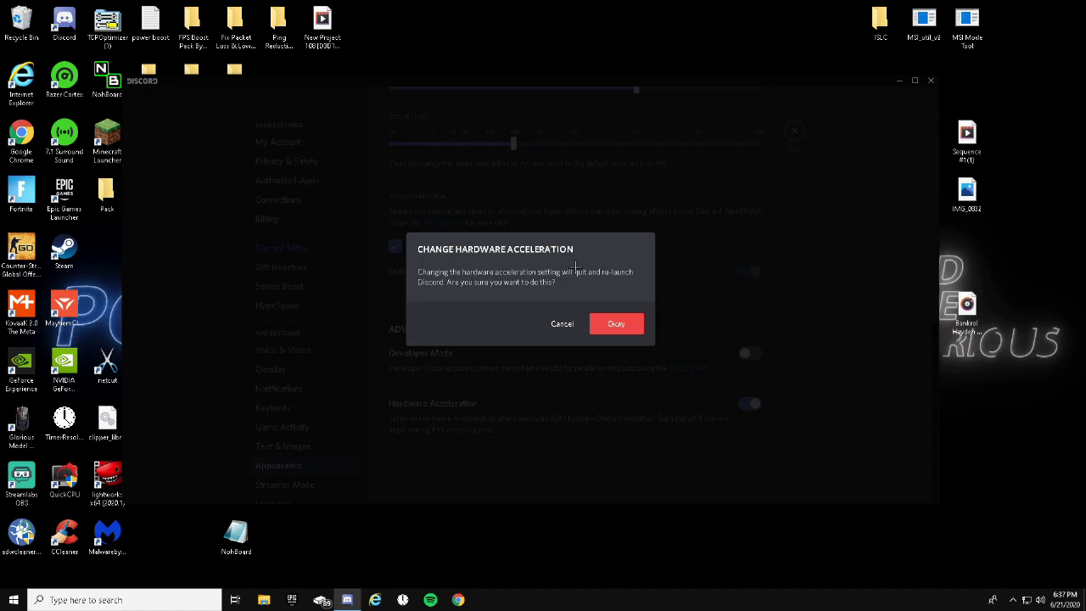
{"action": "left_click", "coordinate": [622, 323]}
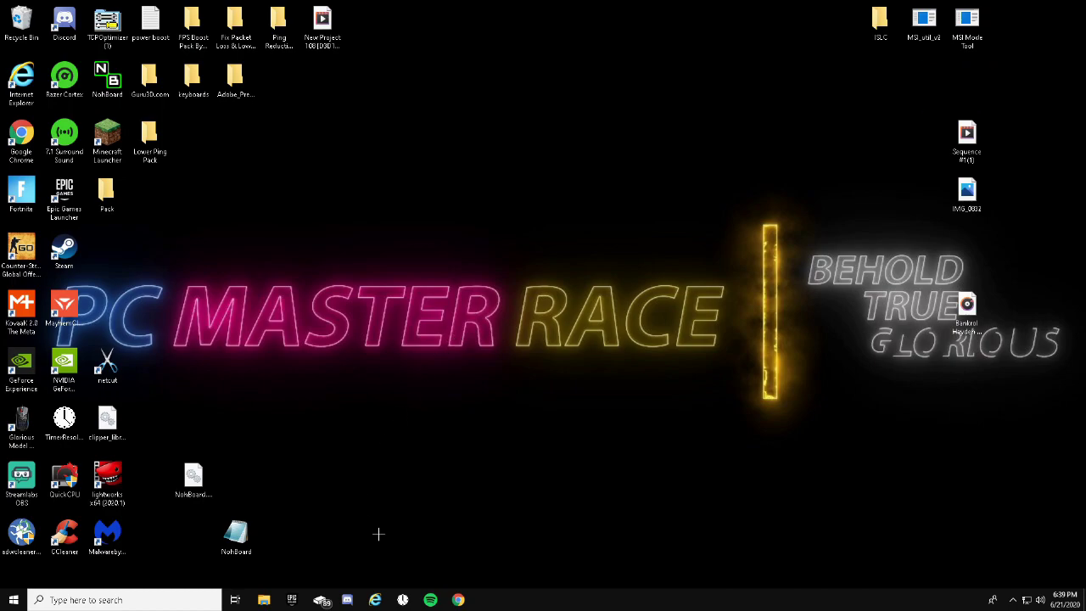
Step: Launch Spotify and show the advanced options in its settings
{"action": "left_click", "coordinate": [430, 600]}
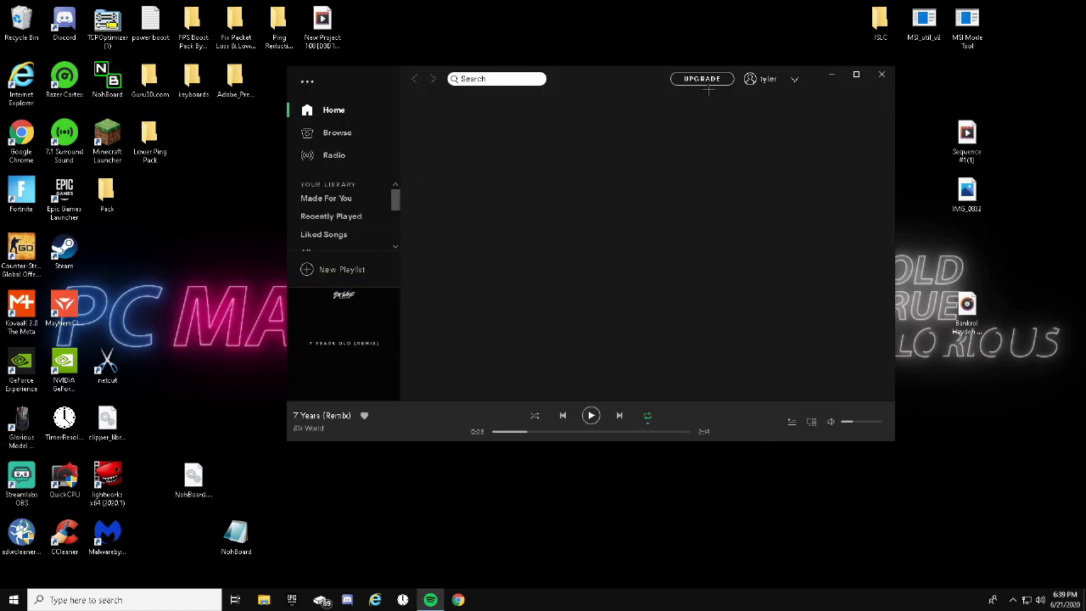
{"action": "left_click", "coordinate": [793, 78]}
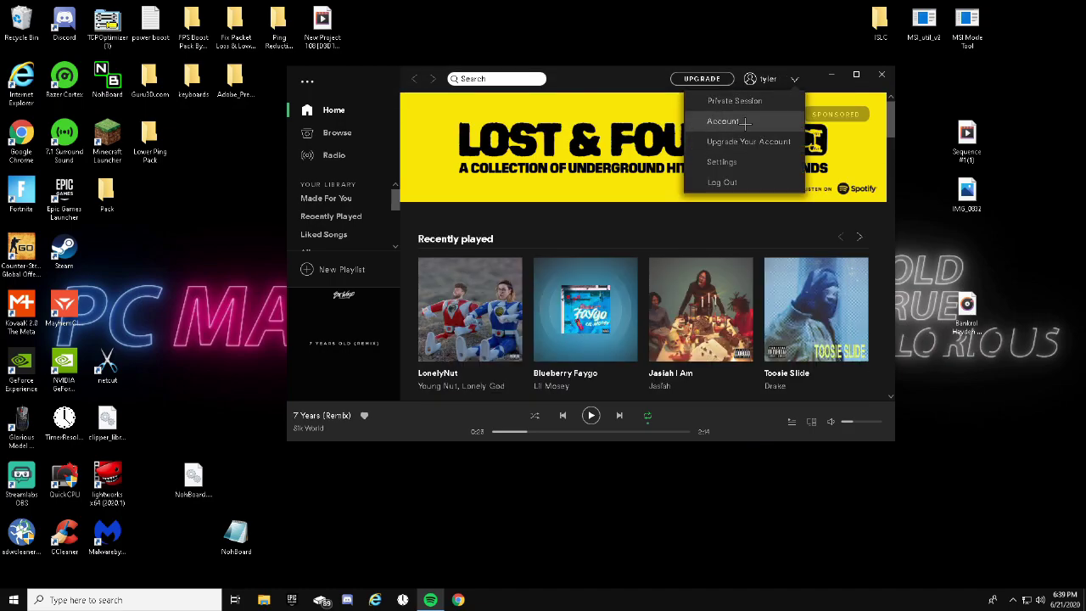
{"action": "left_click", "coordinate": [728, 161]}
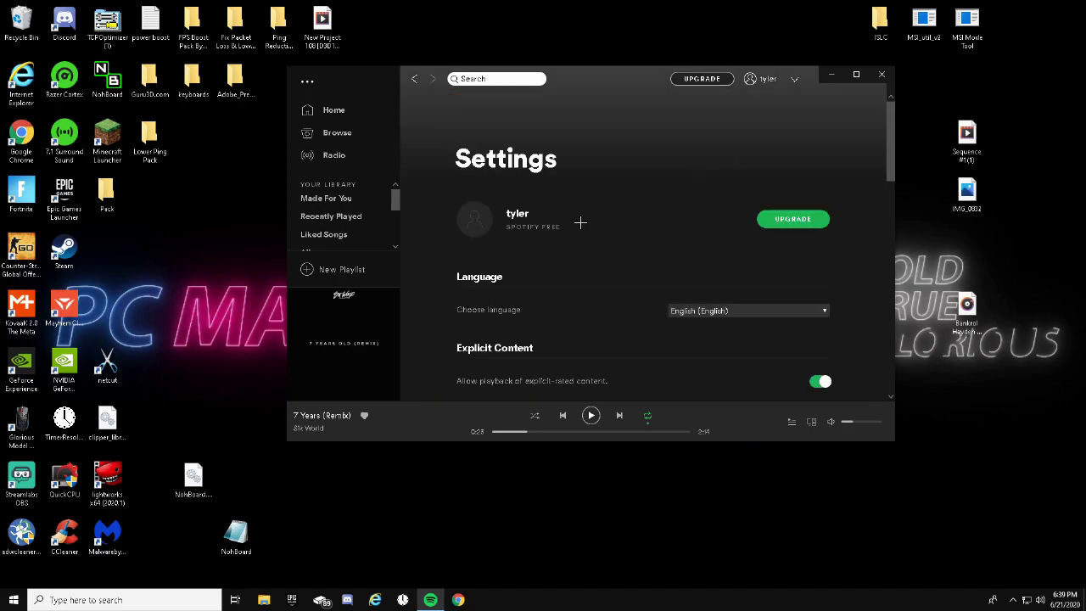
{"action": "scroll", "coordinate": [553, 235], "scroll_direction": "down", "scroll_amount": 5}
{"action": "scroll", "coordinate": [553, 235], "scroll_direction": "down", "scroll_amount": 5}
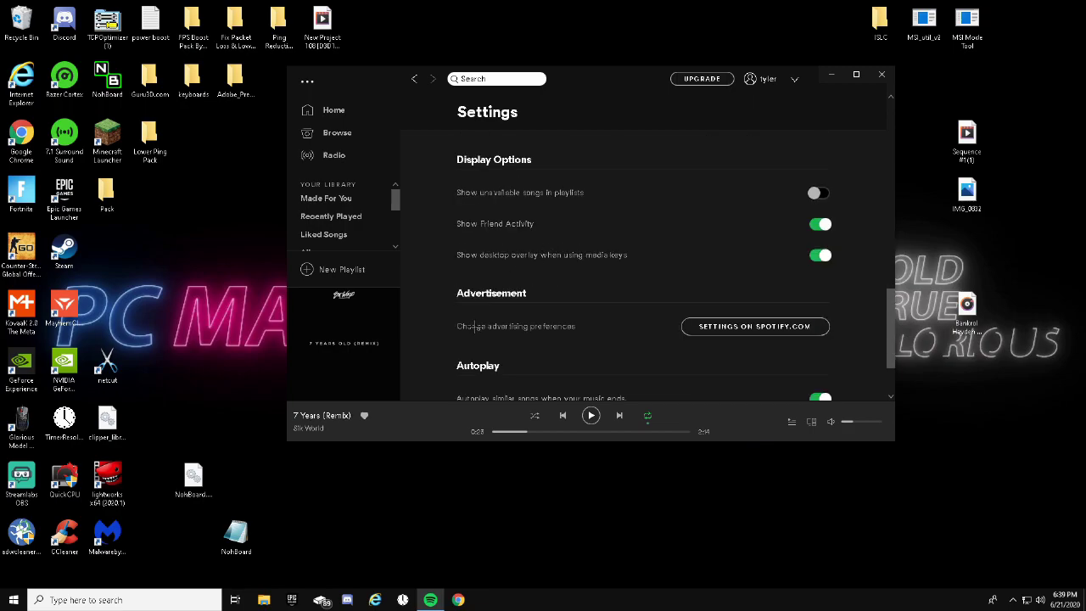
{"action": "scroll", "coordinate": [475, 327], "scroll_direction": "down", "scroll_amount": 2}
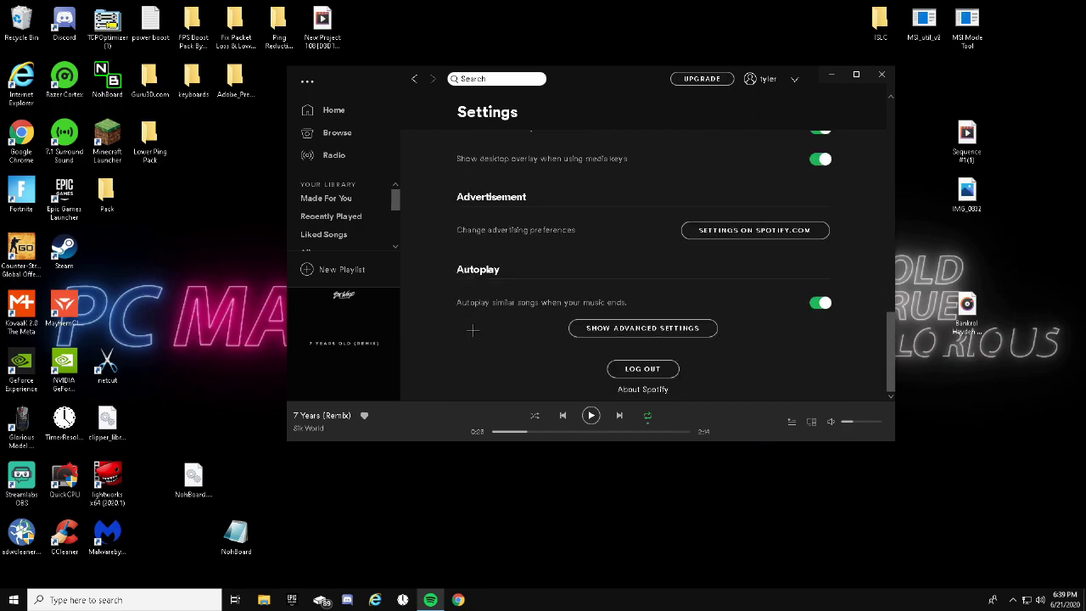
{"action": "left_click", "coordinate": [635, 328]}
Step: Disable hardware acceleration under Compatibility, restart Spotify to apply the change and close it
{"action": "scroll", "coordinate": [635, 325], "scroll_direction": "down", "scroll_amount": 2}
{"action": "scroll", "coordinate": [496, 345], "scroll_direction": "down", "scroll_amount": 2}
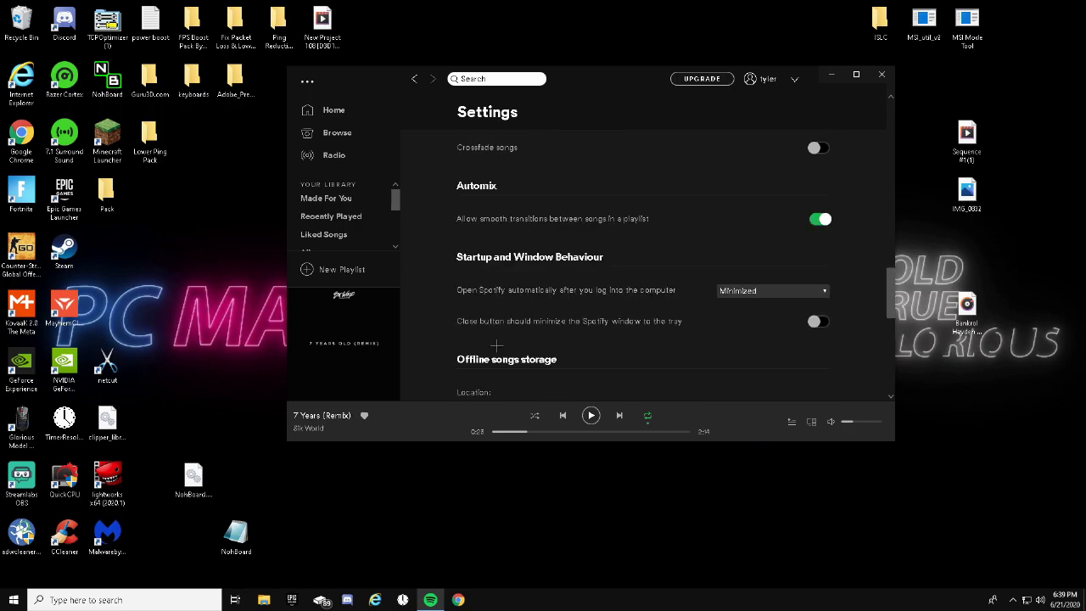
{"action": "scroll", "coordinate": [496, 345], "scroll_direction": "down", "scroll_amount": 4}
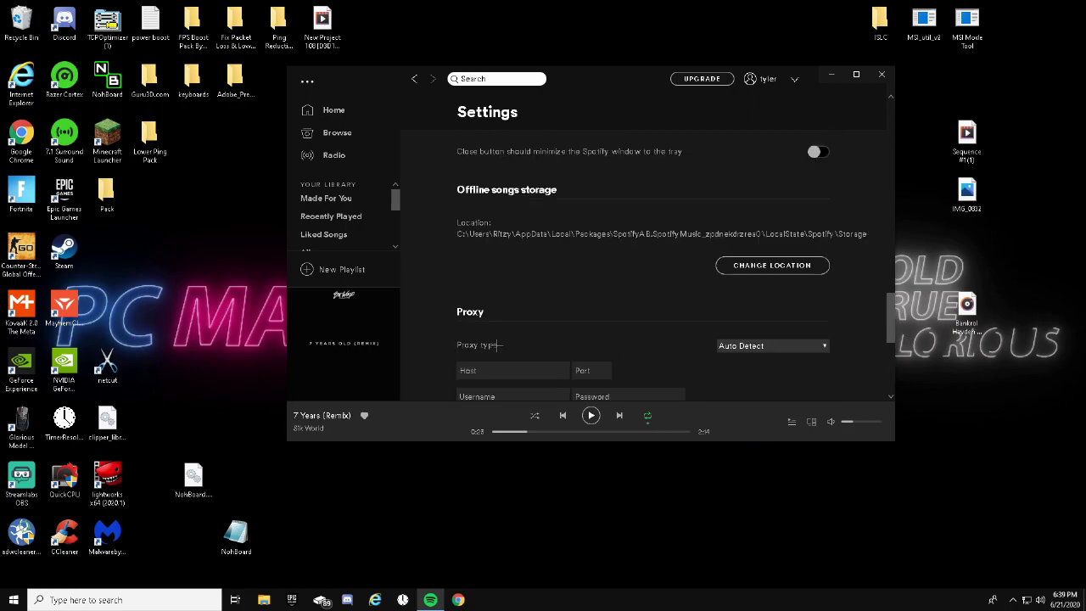
{"action": "scroll", "coordinate": [496, 344], "scroll_direction": "down", "scroll_amount": 3}
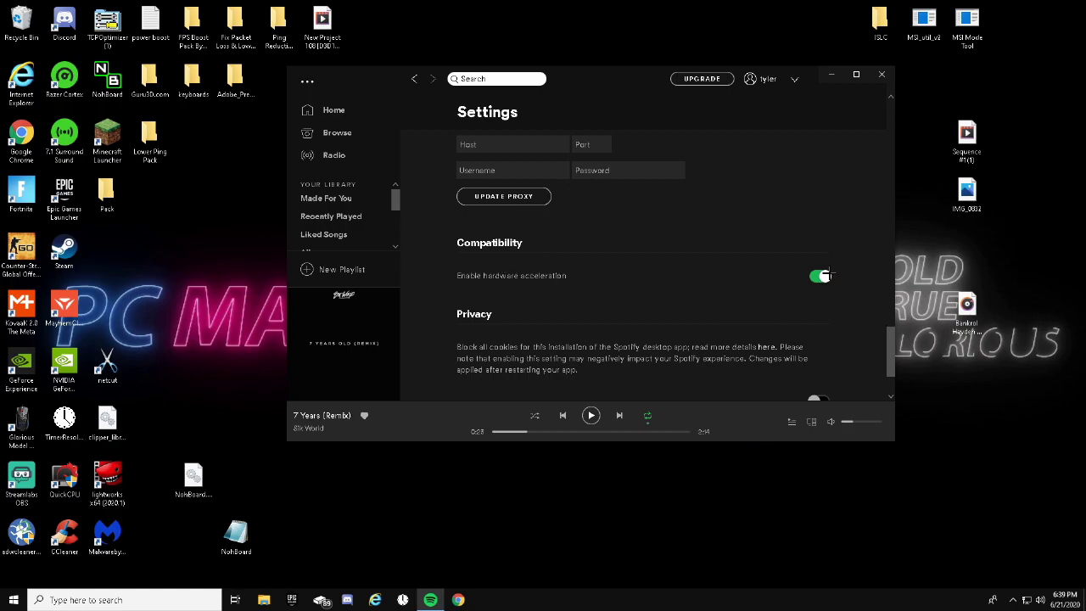
{"action": "left_click", "coordinate": [823, 276]}
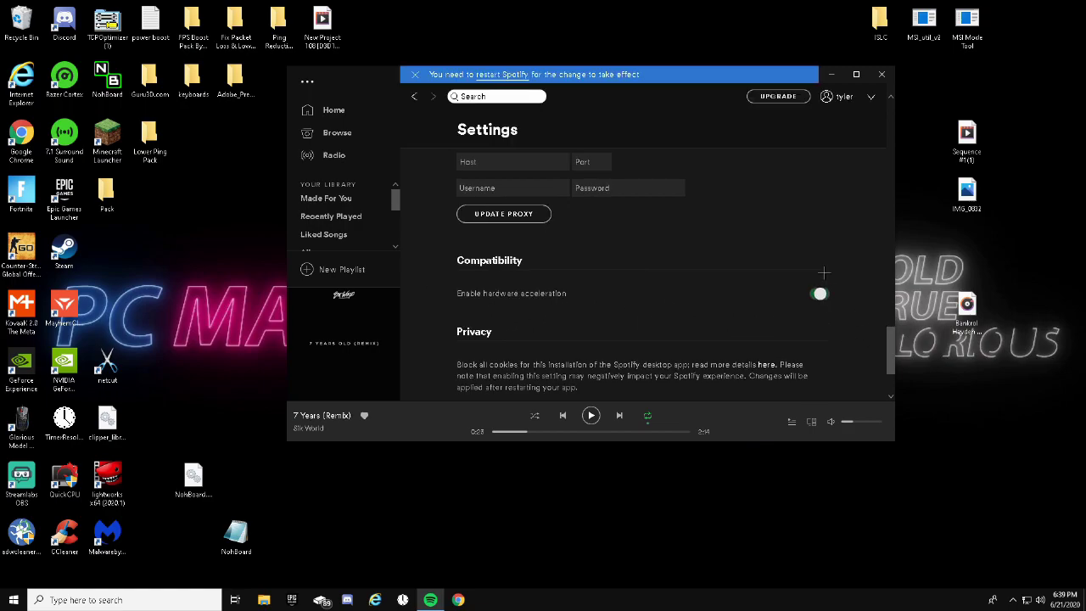
{"action": "left_click", "coordinate": [506, 75]}
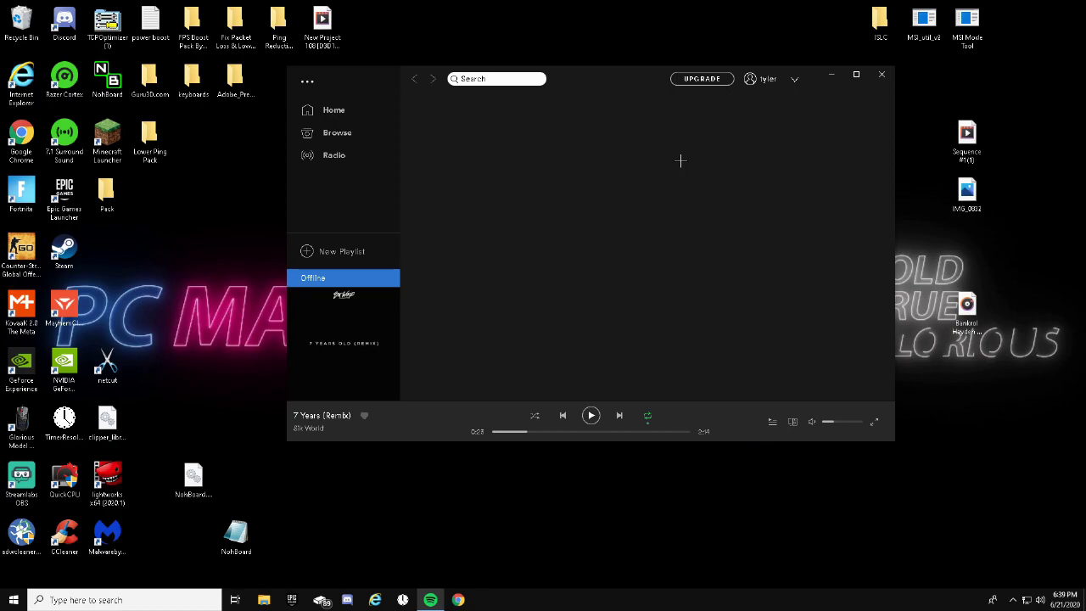
{"action": "left_click", "coordinate": [880, 75]}
Step: Search Windows for 'ST' and launch Streamlabs OBS
{"action": "left_click", "coordinate": [89, 600]}
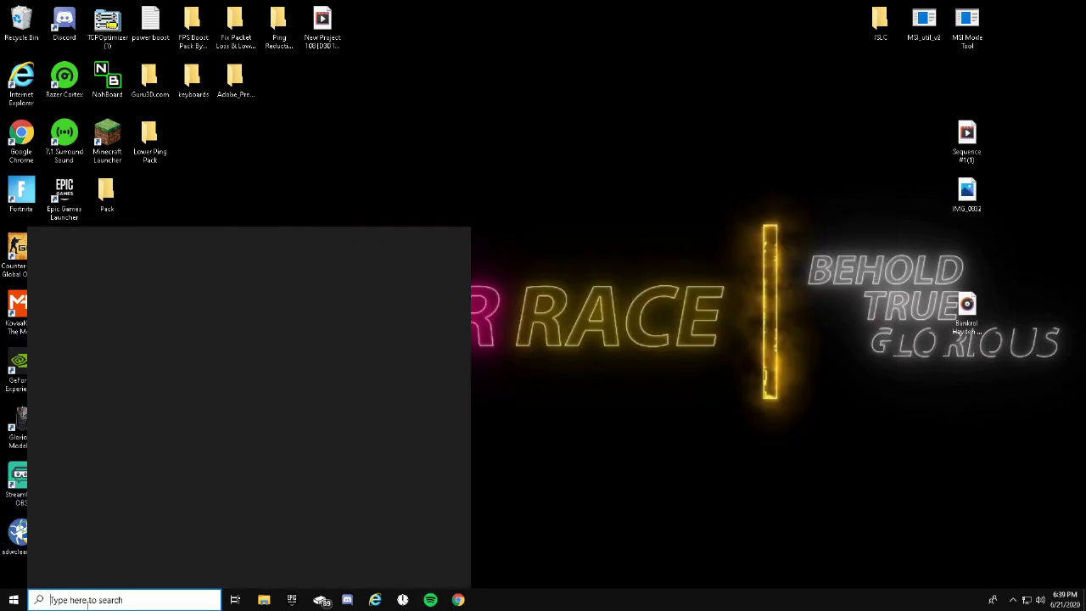
{"action": "type", "text": "ST"}
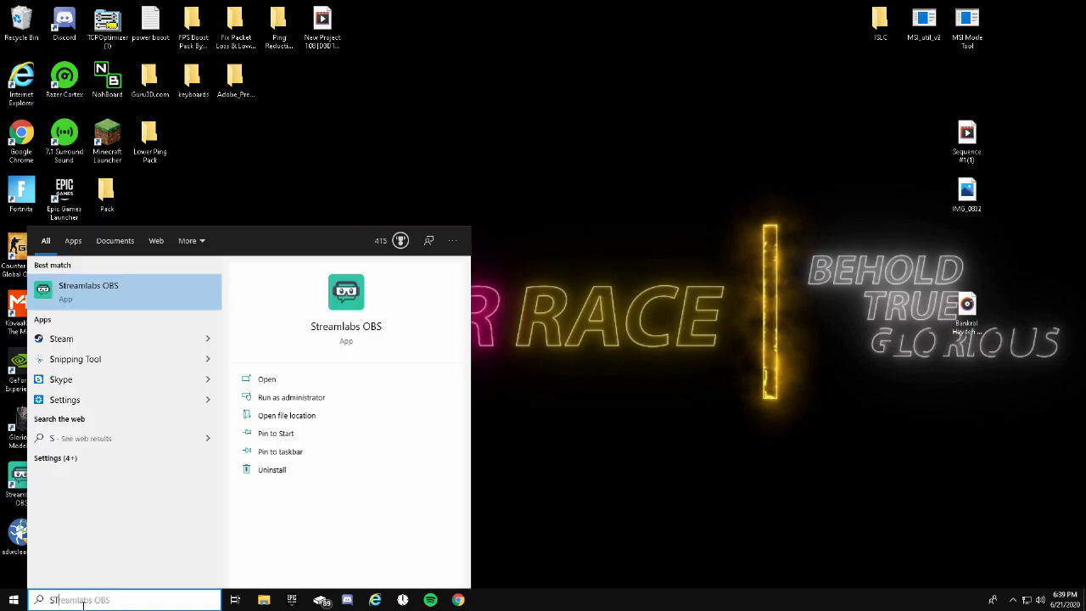
{"action": "left_click", "coordinate": [119, 292]}
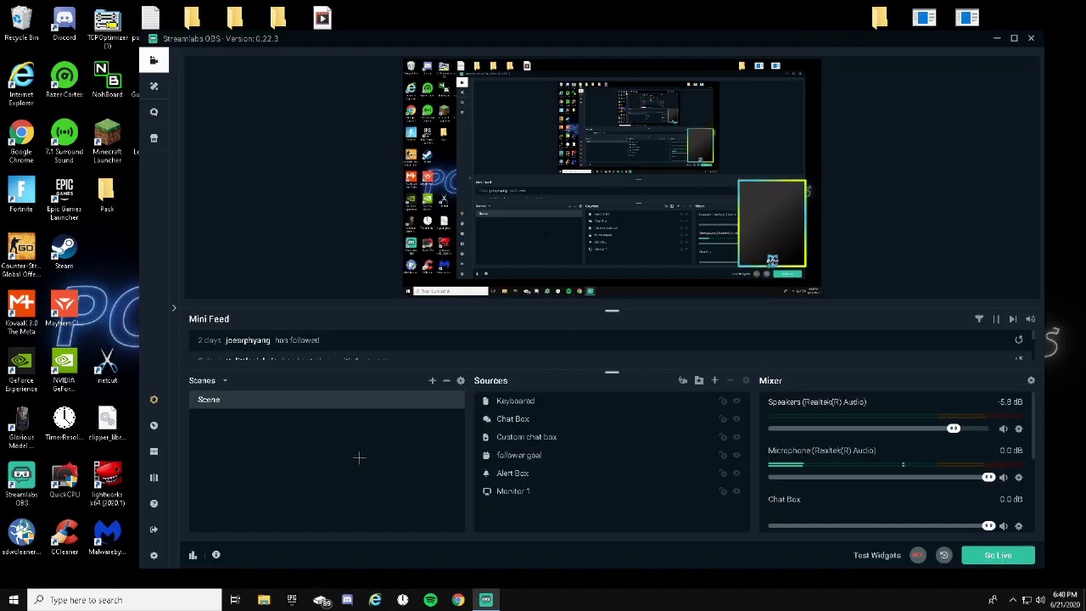
Step: Search the Streamlabs OBS settings for 'HARD' to check the Disable hardware acceleration option, and close the program
{"action": "left_click", "coordinate": [154, 555]}
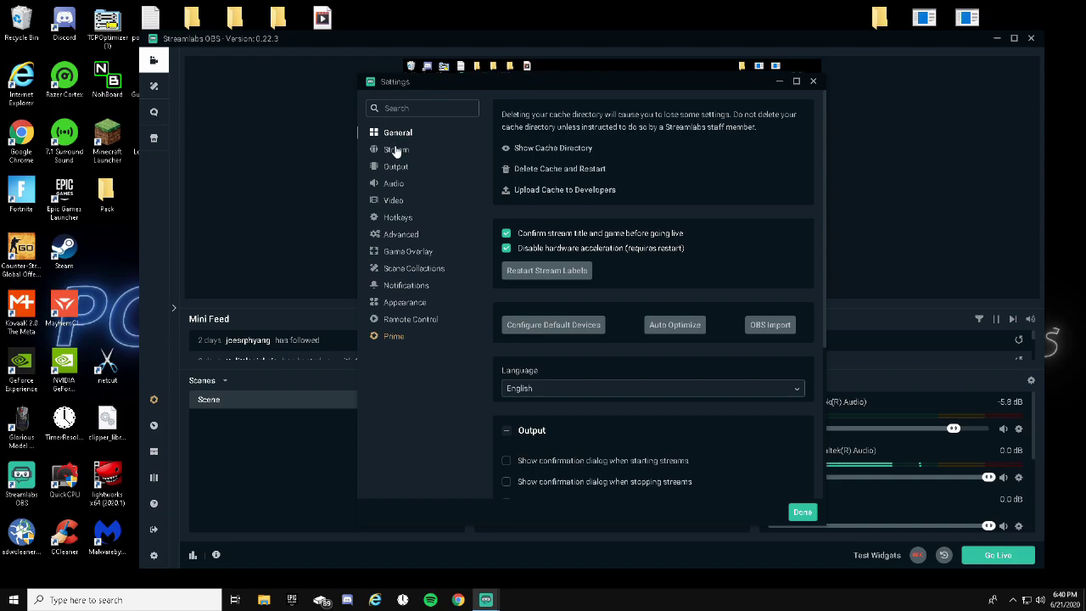
{"action": "left_click", "coordinate": [447, 102]}
{"action": "type", "text": "HARD"}
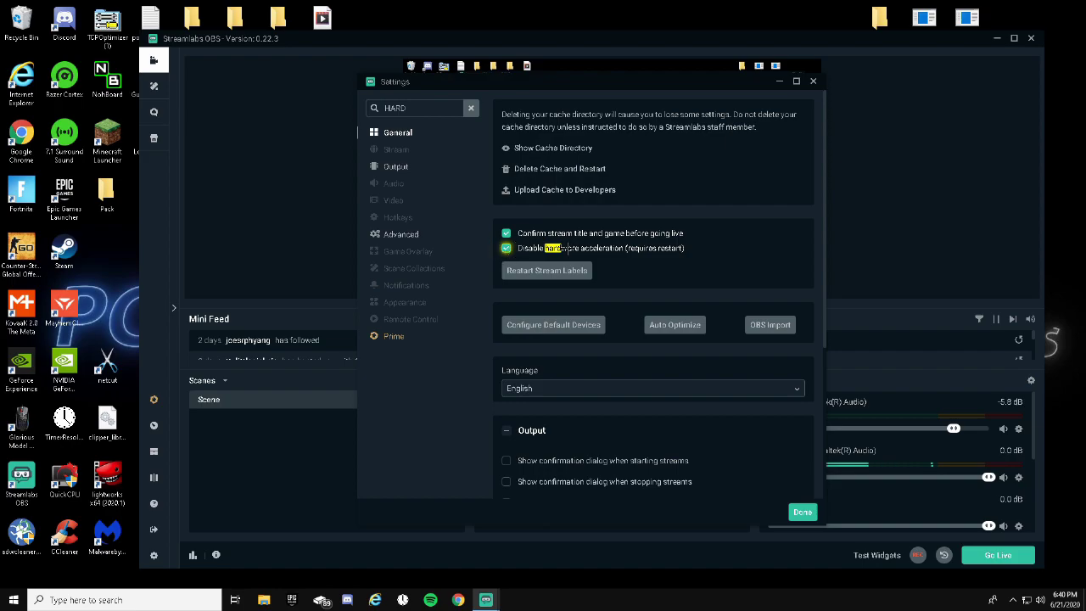
{"action": "left_click", "coordinate": [810, 516]}
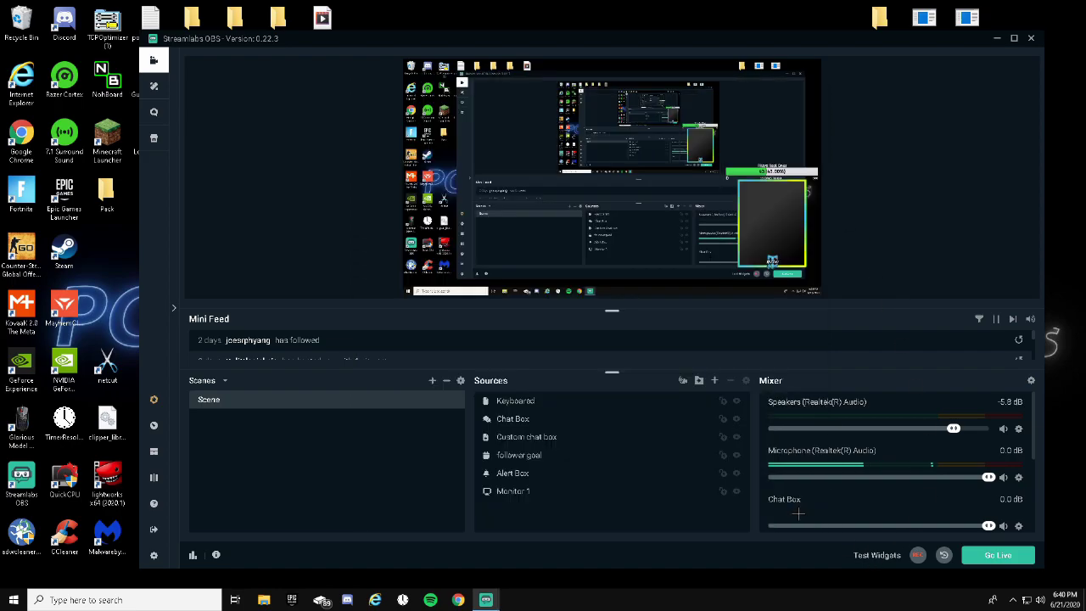
{"action": "left_click", "coordinate": [1031, 40]}
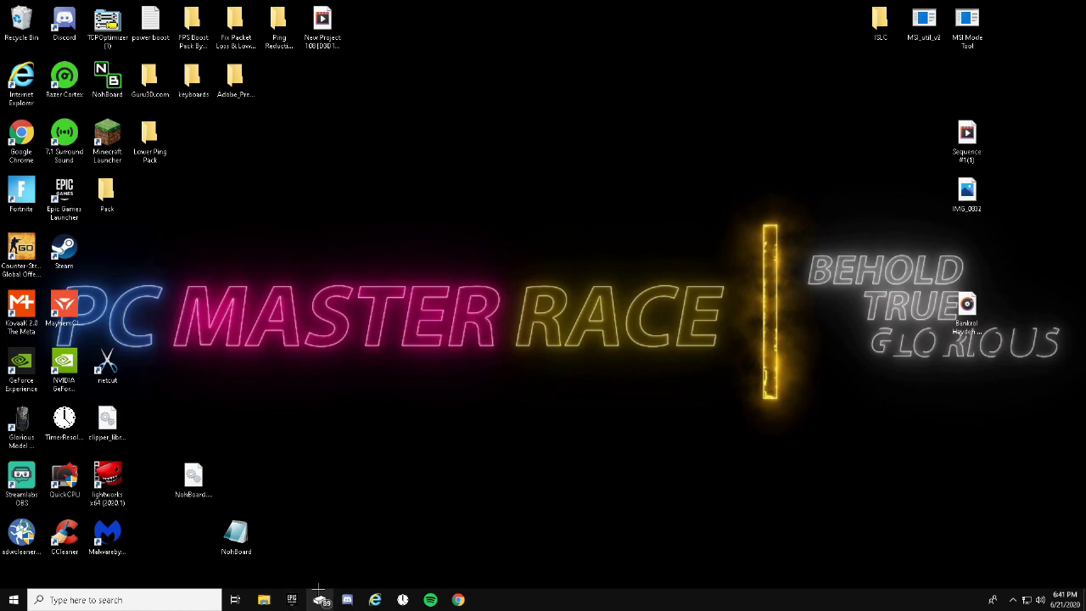
Step: Launch the Epic Games Launcher and start verifying the Fortnite game files from the library
{"action": "left_click", "coordinate": [292, 599]}
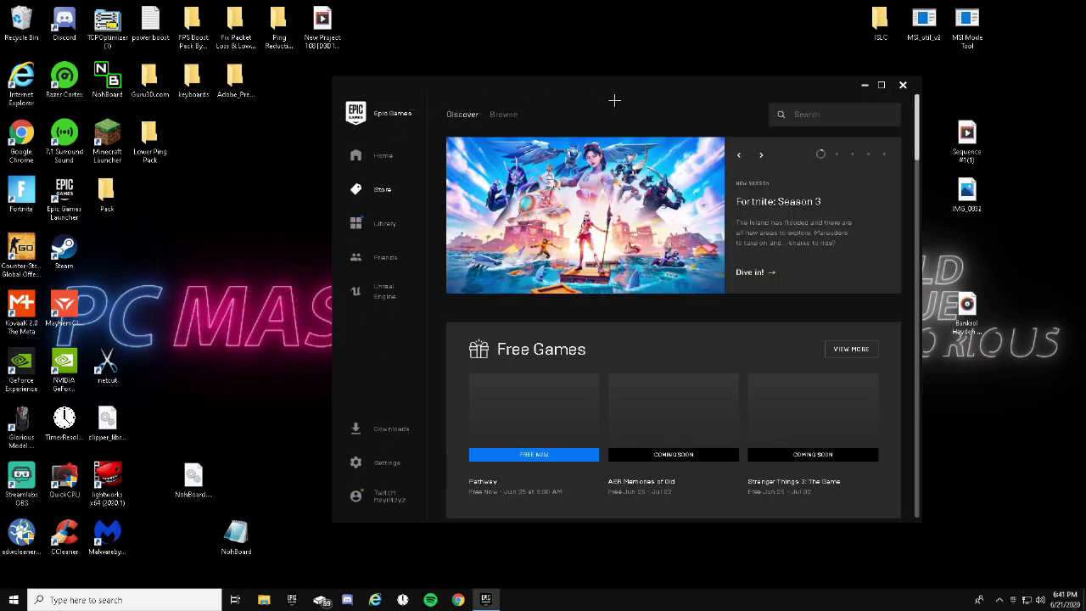
{"action": "left_click_drag", "start_coordinate": [665, 85], "coordinate": [614, 38]}
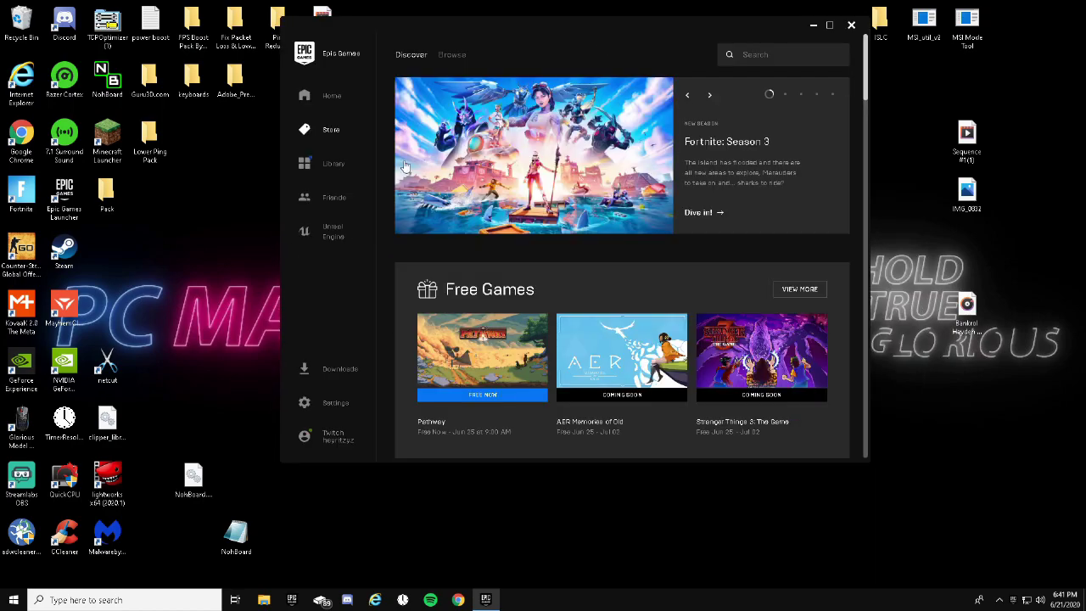
{"action": "left_click", "coordinate": [330, 163]}
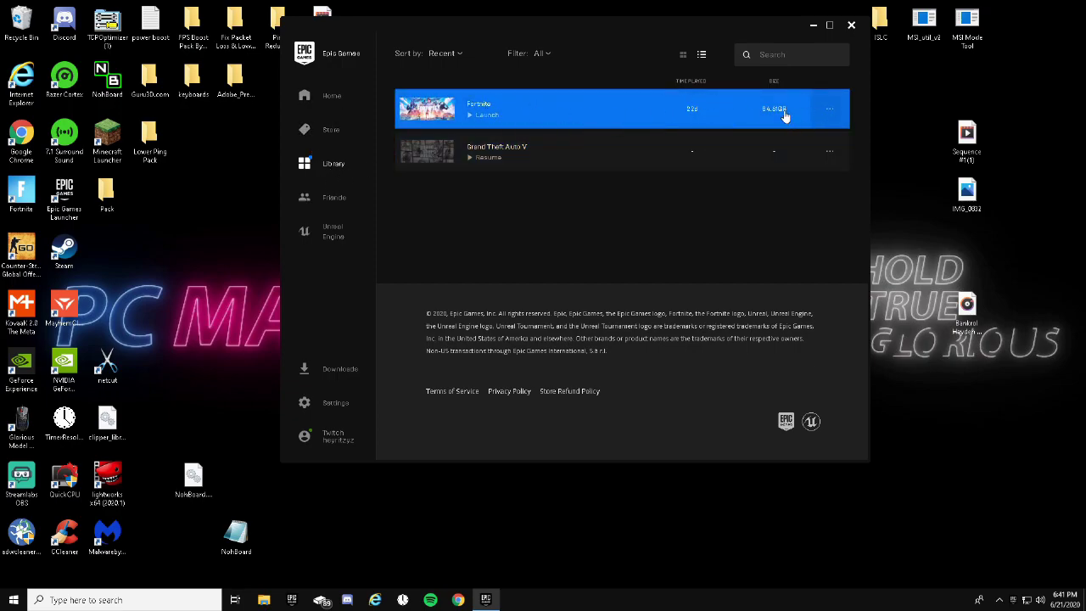
{"action": "left_click", "coordinate": [829, 111]}
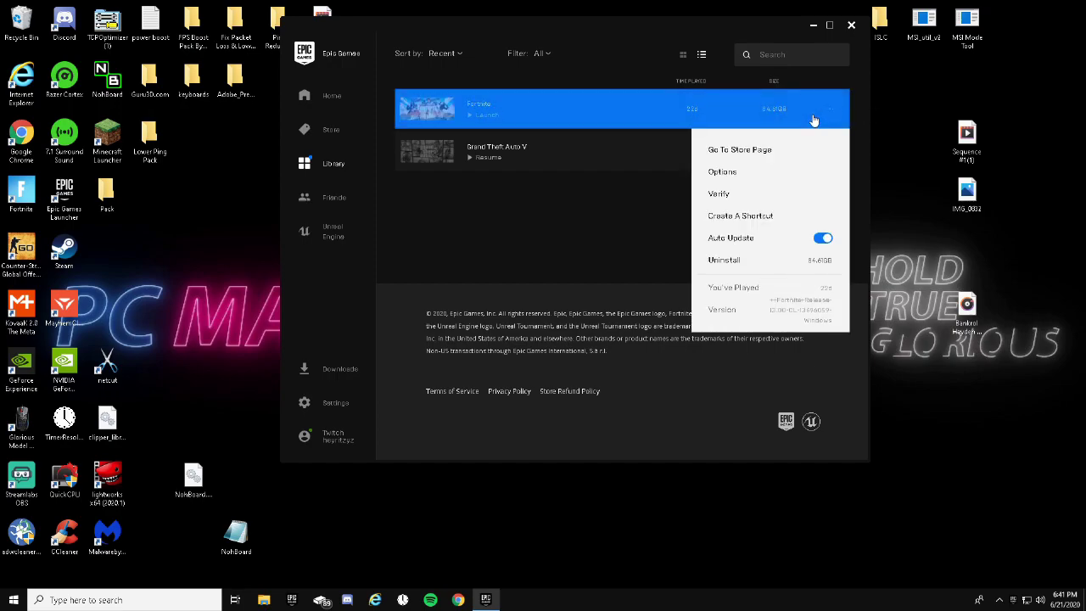
{"action": "left_click", "coordinate": [714, 194]}
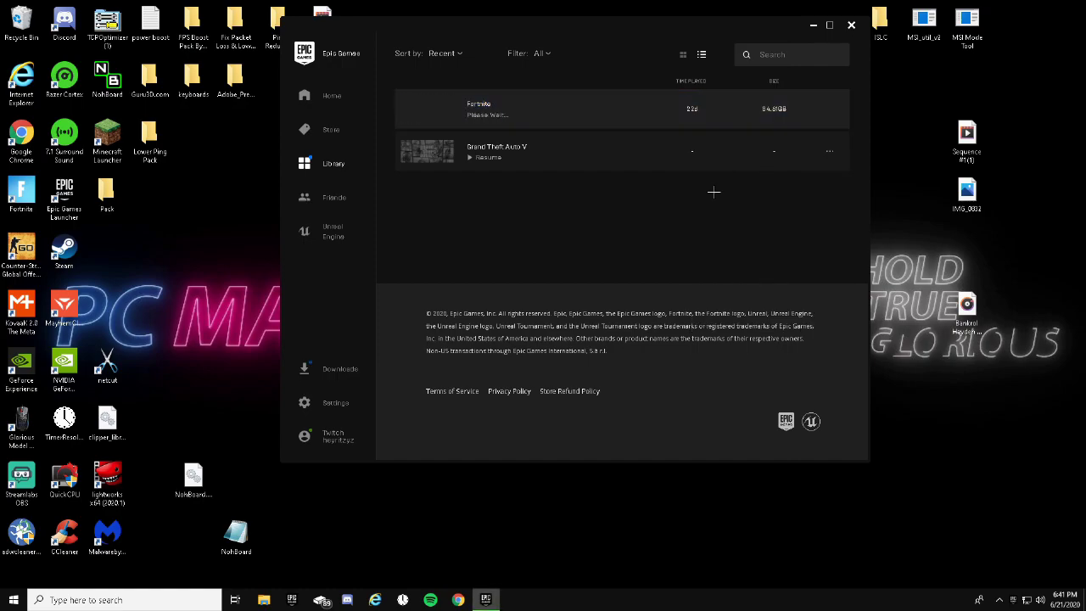